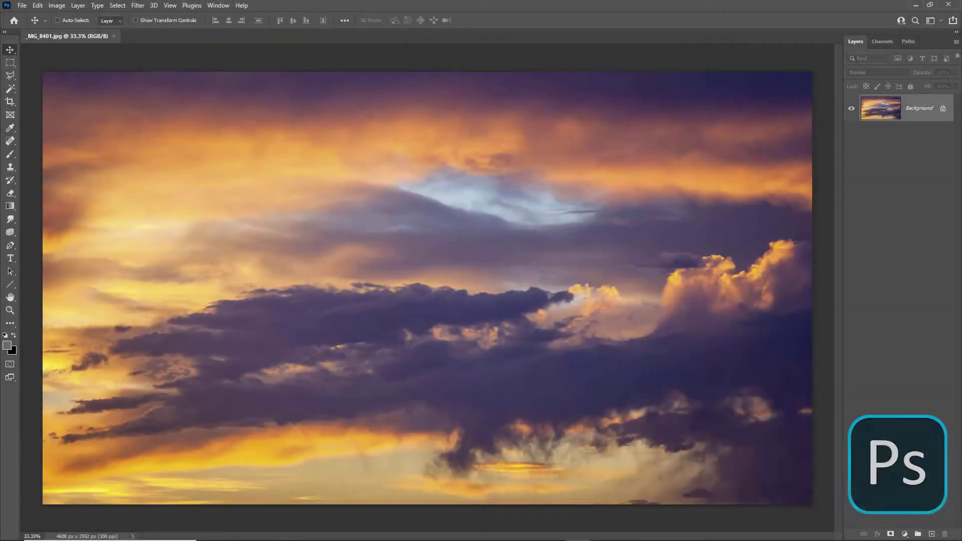
Unlock the Background layer to convert the sky photo into a regular editable layer
key("ctrl+alt+i")
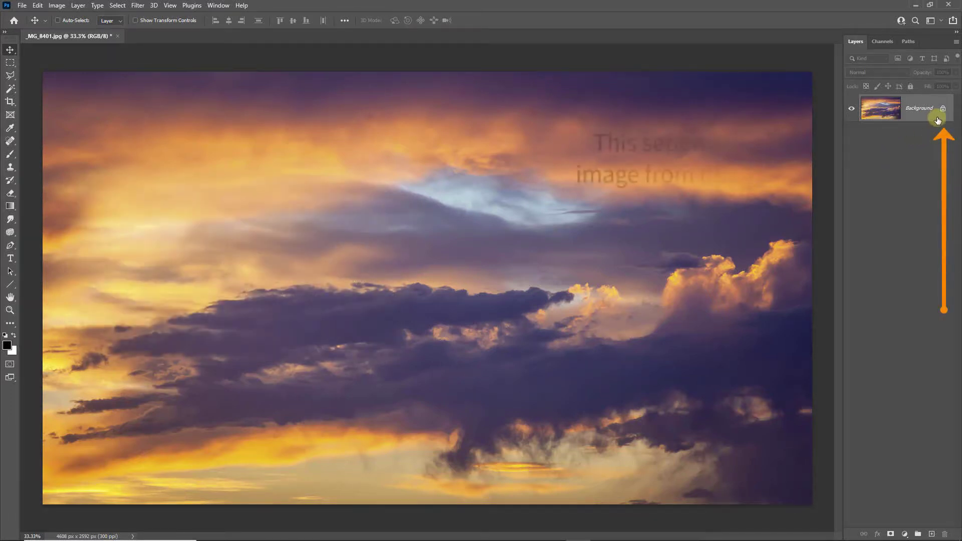
left_click(943, 109)
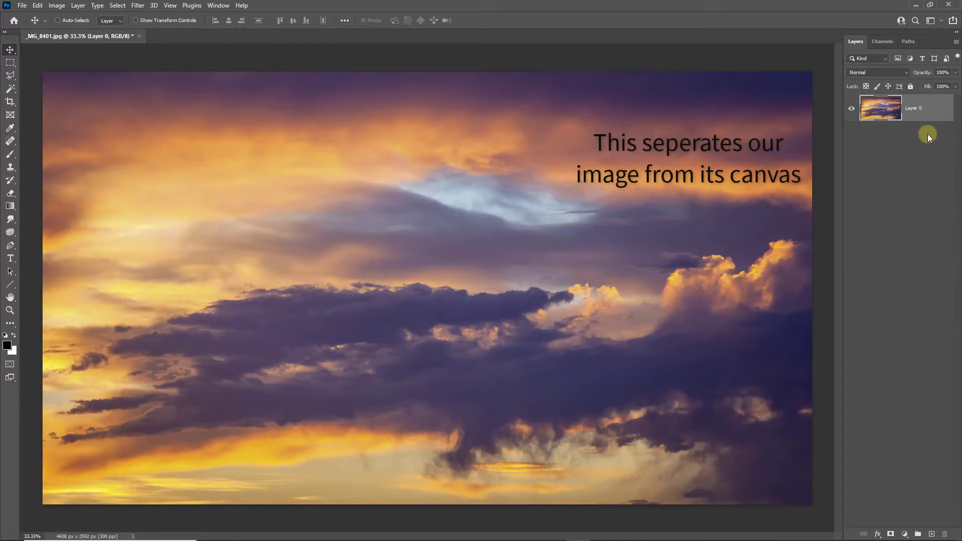
Add the horizontal text "Sunrise" in black Bauhaus 93 at 200 pt across the upper part of the sky
left_click(13, 261)
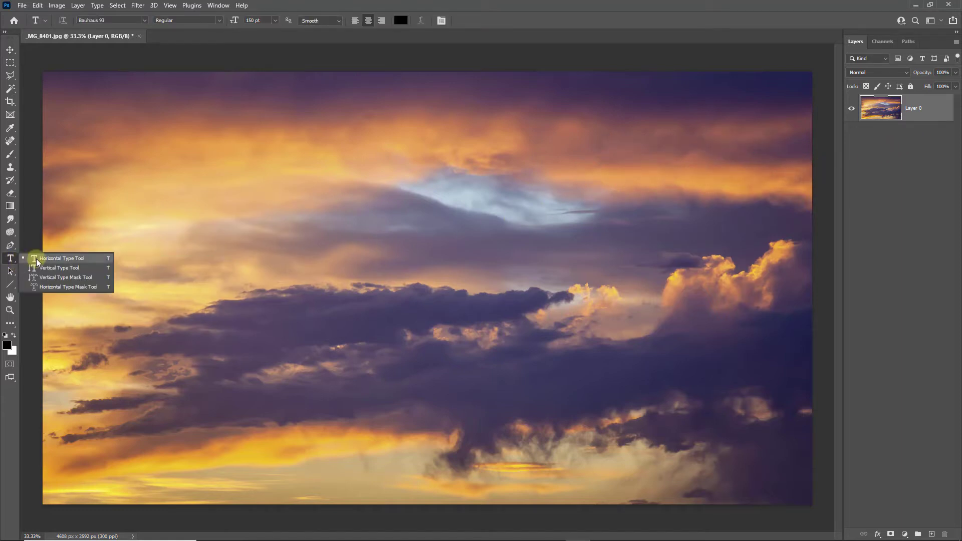
left_click(36, 260)
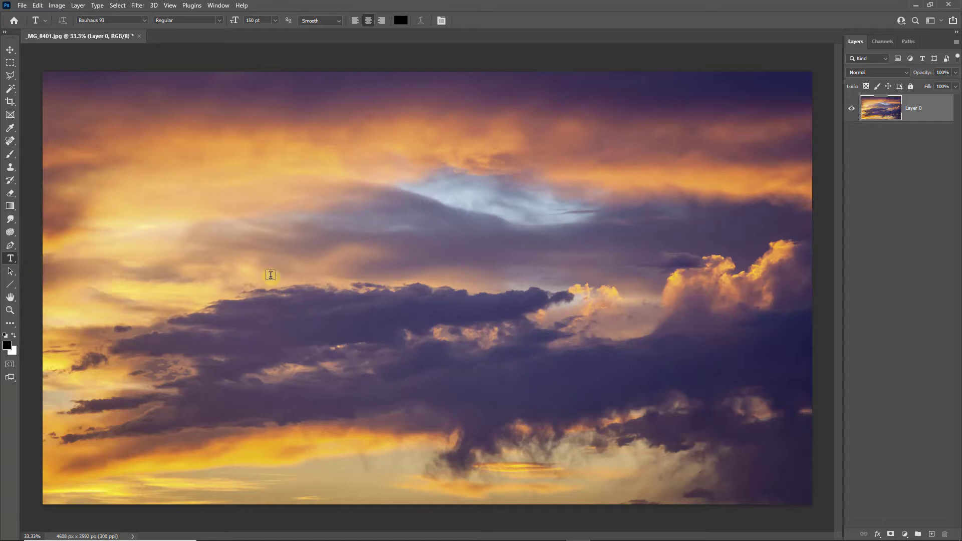
left_click(325, 268)
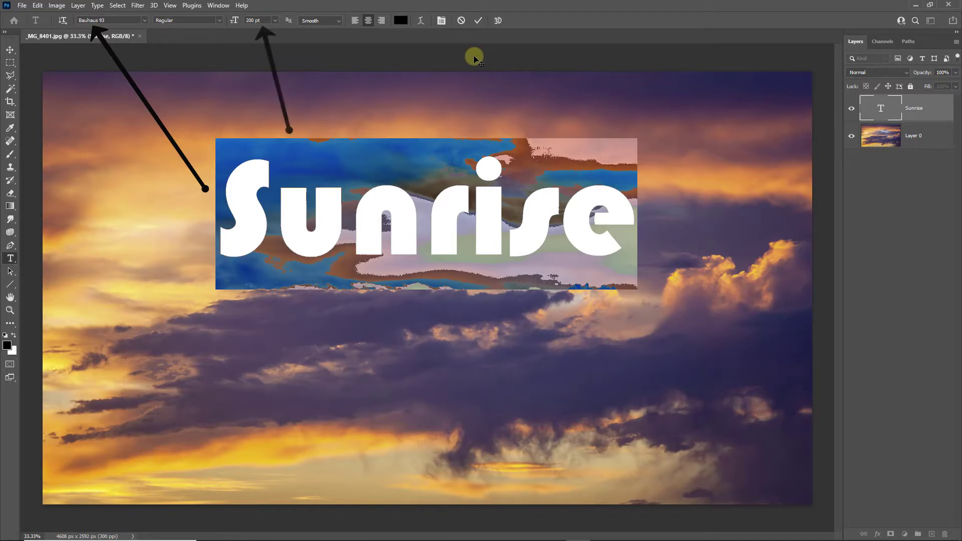
left_click(476, 21)
Select the Sunrise letter shapes, hide the text layer, and cut the selected shapes out of the photo layer
key("v")
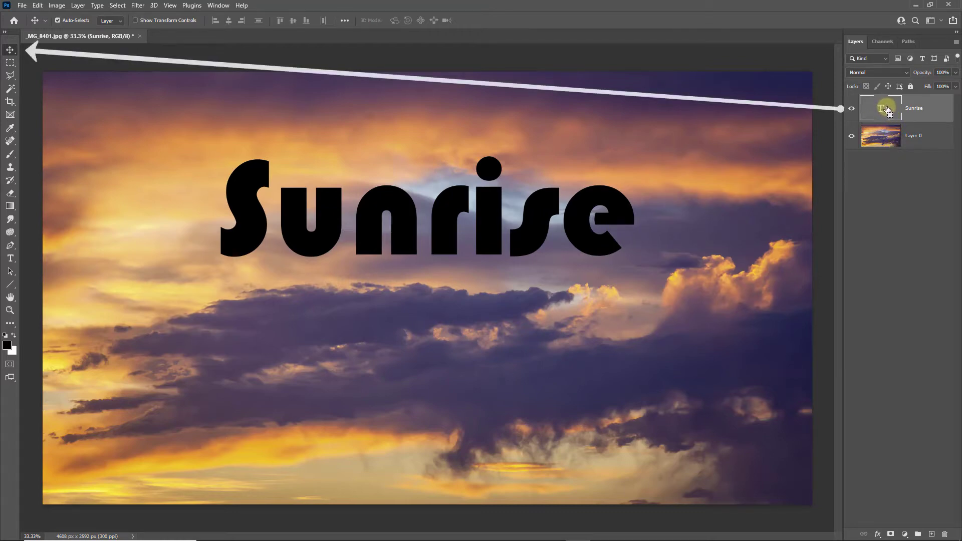
left_click(881, 111, "ctrl")
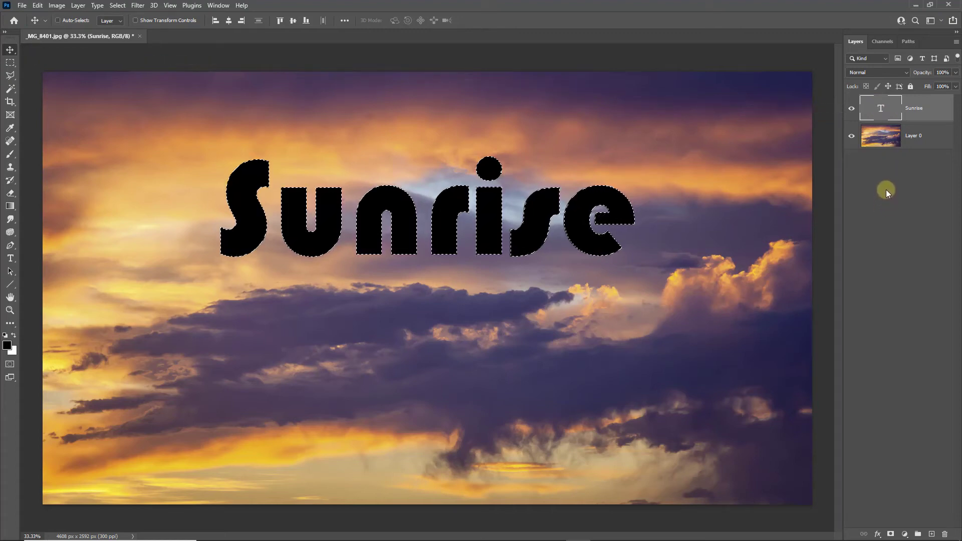
left_click(851, 110)
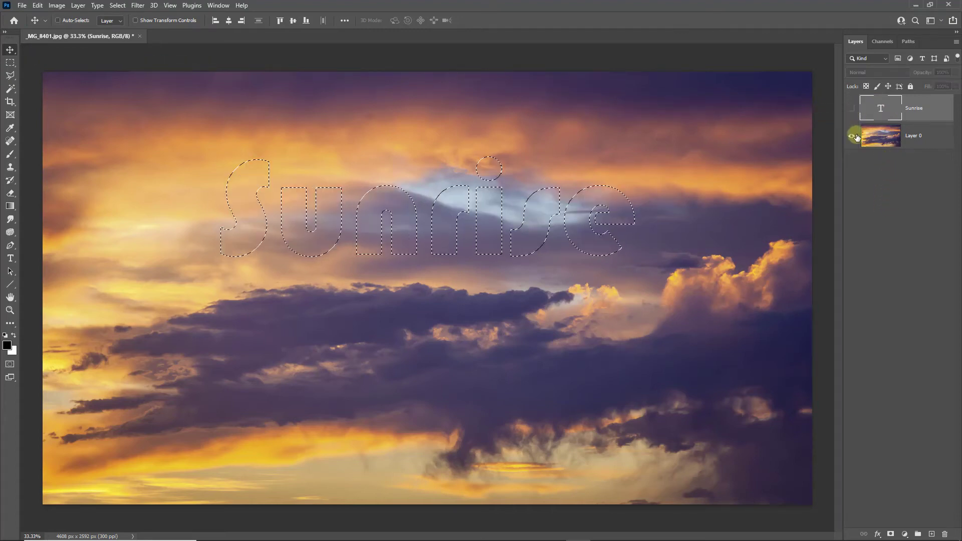
left_click(880, 141)
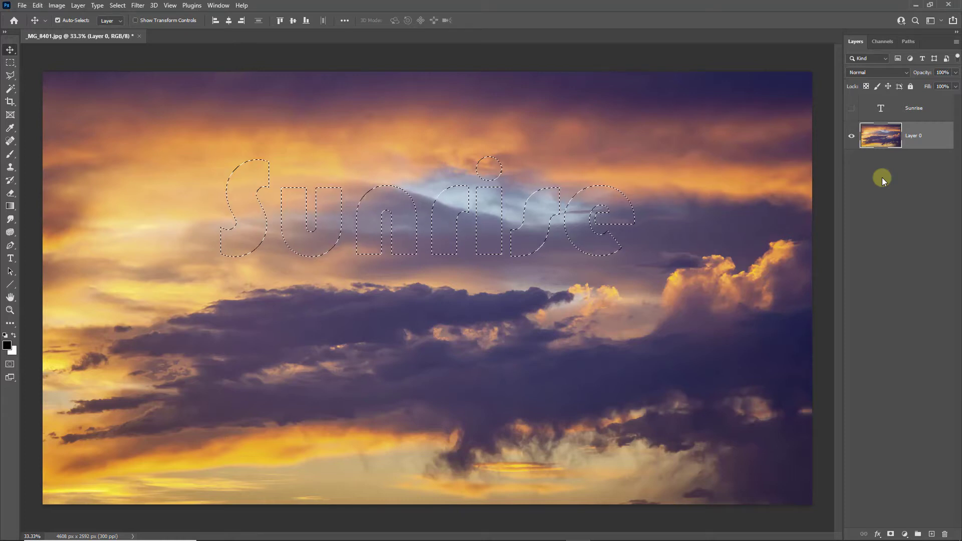
key("Delete")
key("ctrl+d")
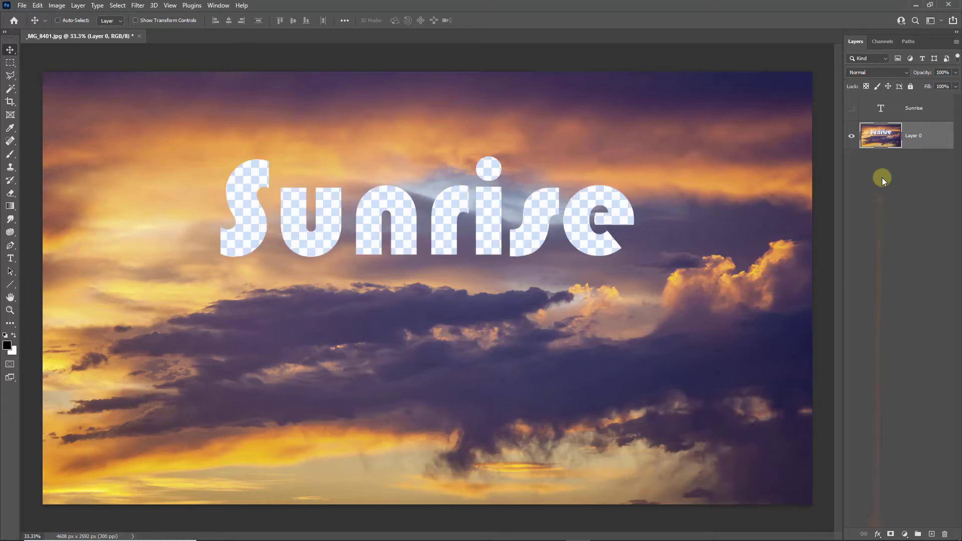
Add a black stroke to the cut-out photo layer, positioned Outside with a size of 7 px
left_click(878, 535)
left_click(896, 439)
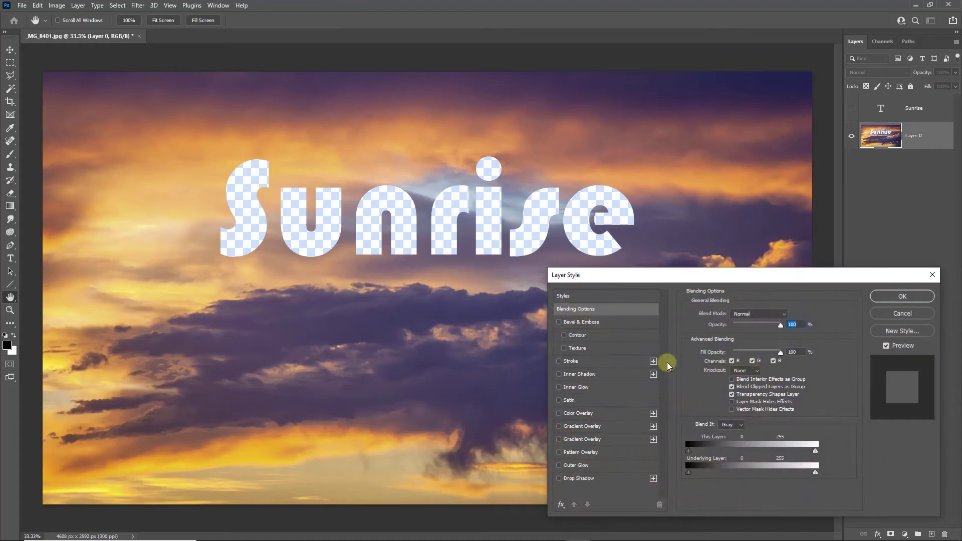
left_click(559, 361)
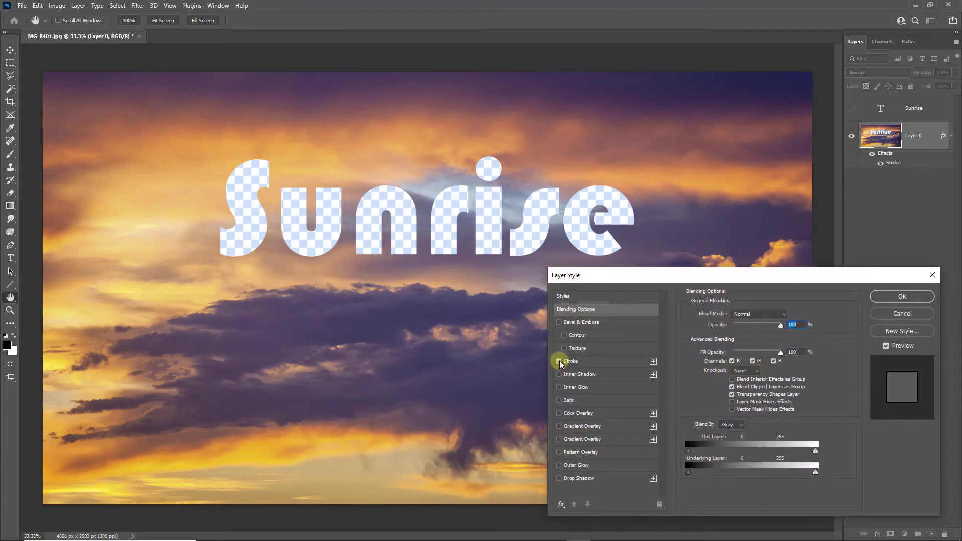
left_click(595, 362)
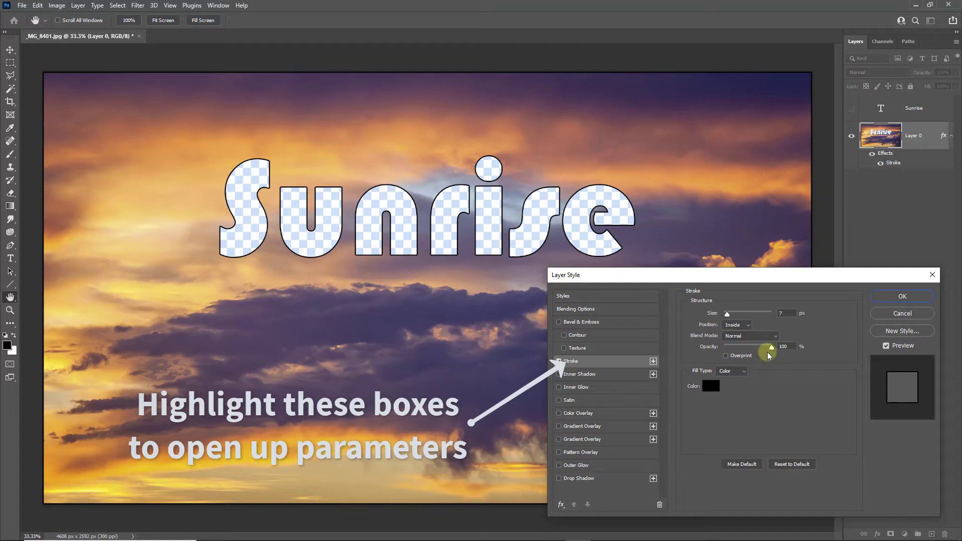
left_click_drag(728, 314, 736, 314)
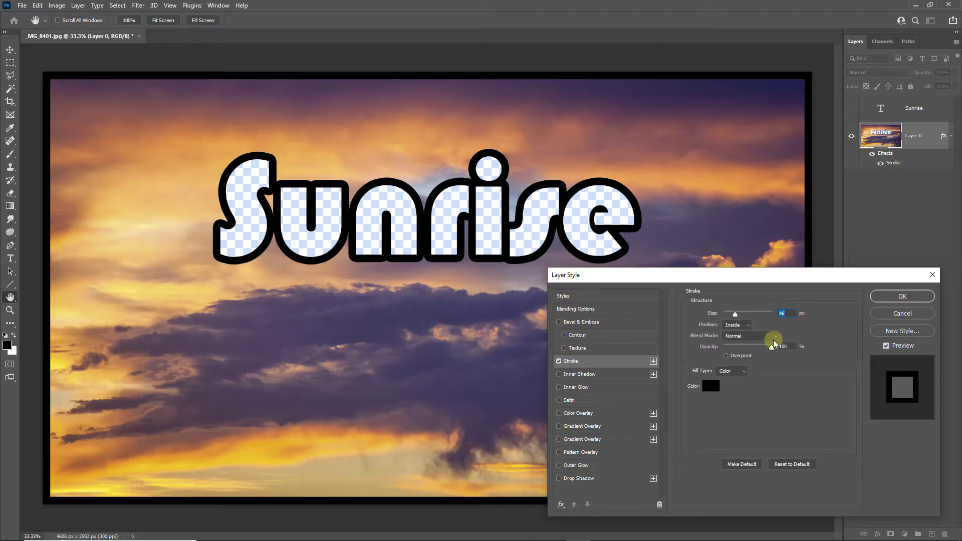
left_click(747, 326)
left_click(736, 333)
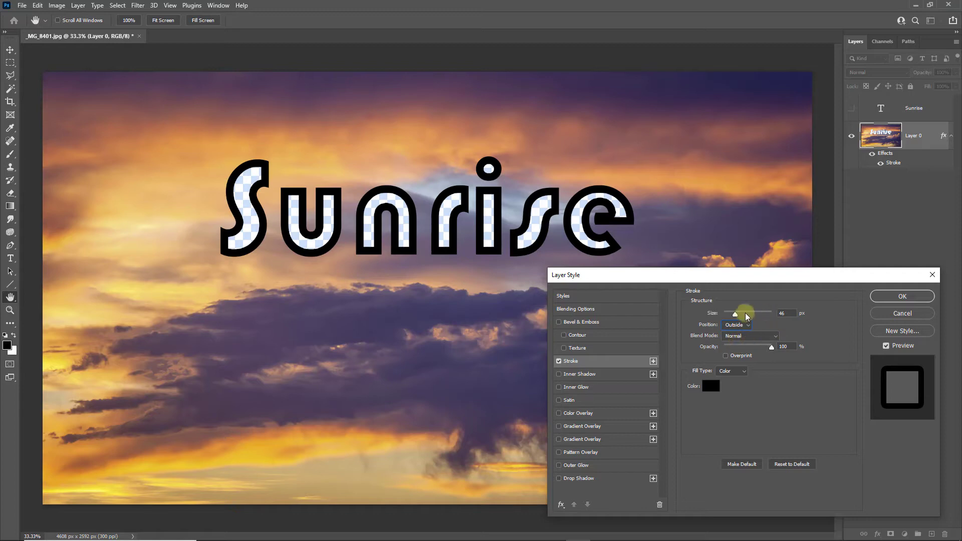
left_click_drag(786, 313, 761, 319)
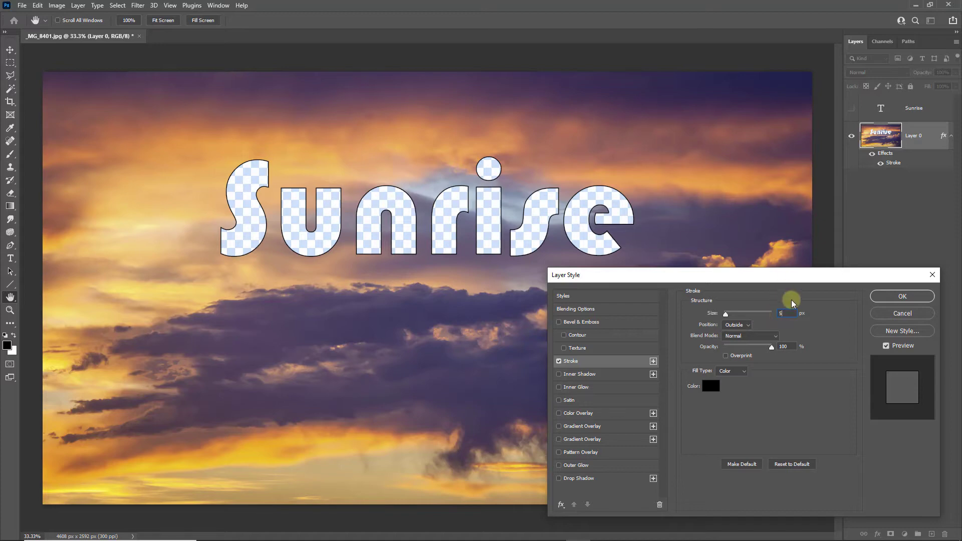
left_click_drag(787, 313, 752, 317)
type("7")
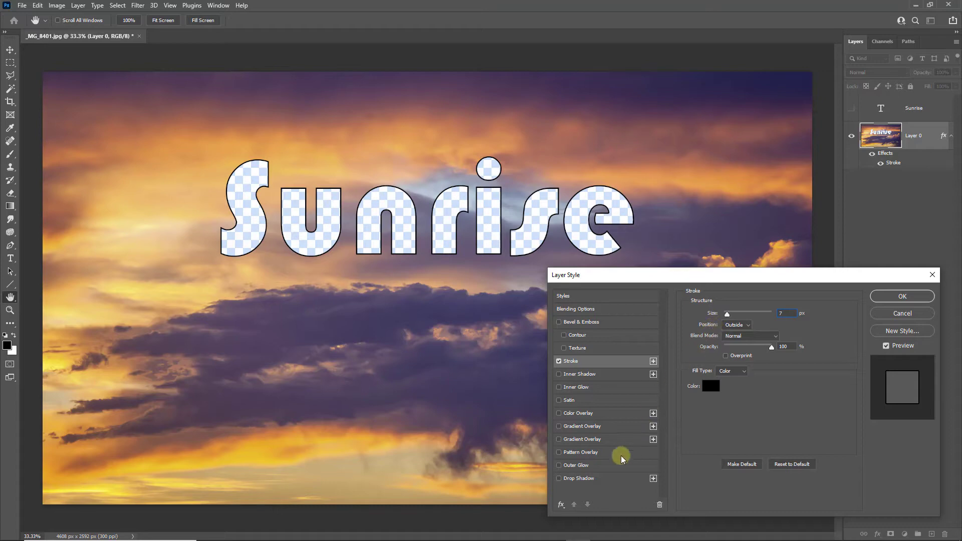
Add a Drop Shadow to the cut-out photo layer and apply its layer style
left_click(604, 479)
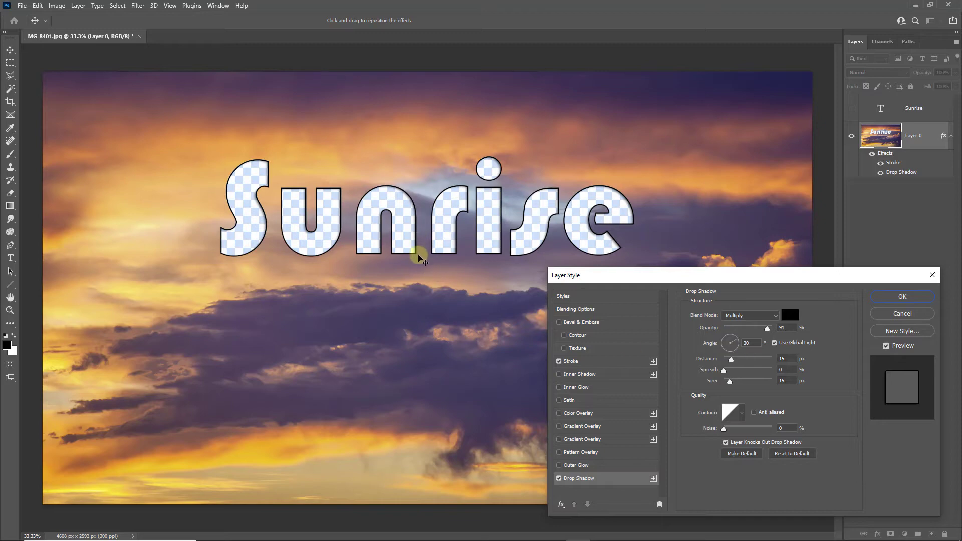
left_click(896, 298)
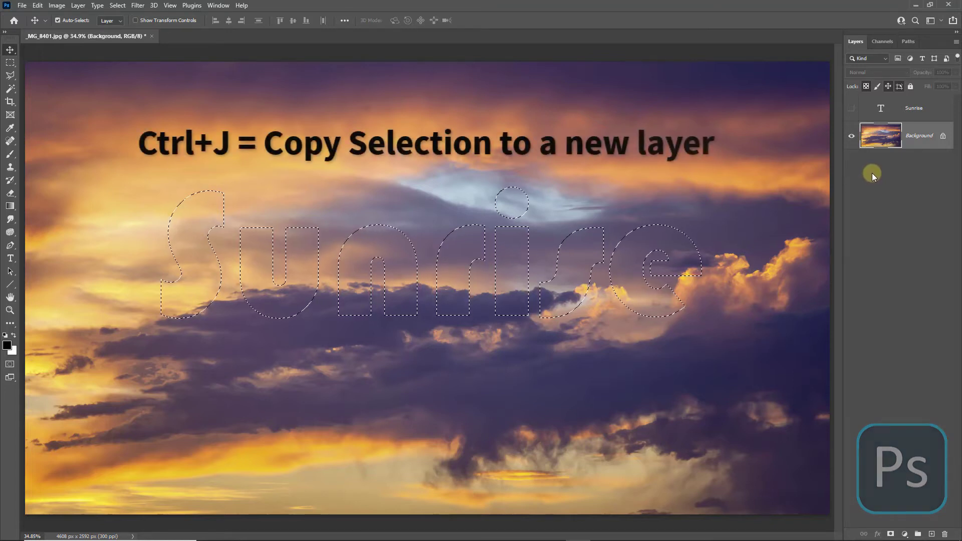
Copy the Sunrise-shaped photo selection to a new layer and give it an Inner Bevel with a depth of about 261%
key("ctrl+j")
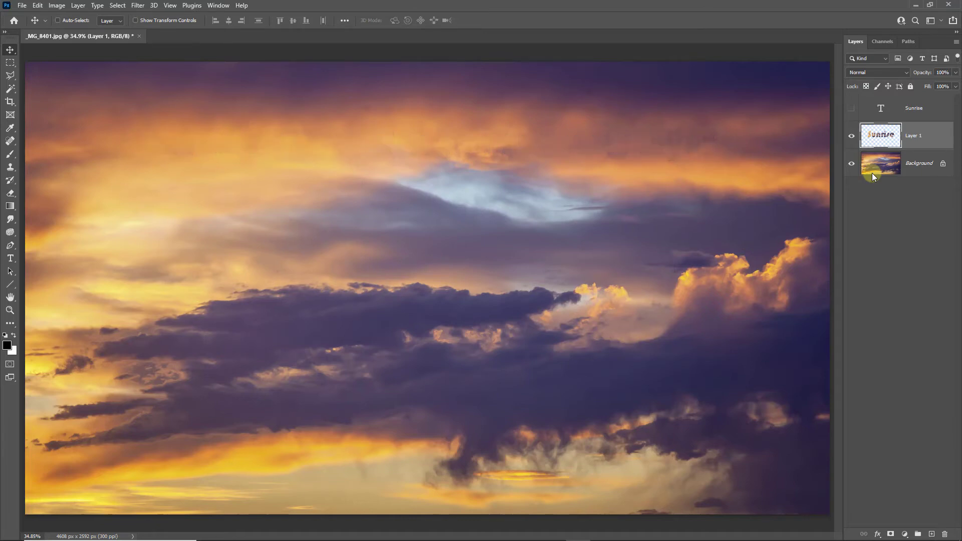
left_click(876, 534)
left_click(890, 455)
left_click_drag(754, 281, 765, 279)
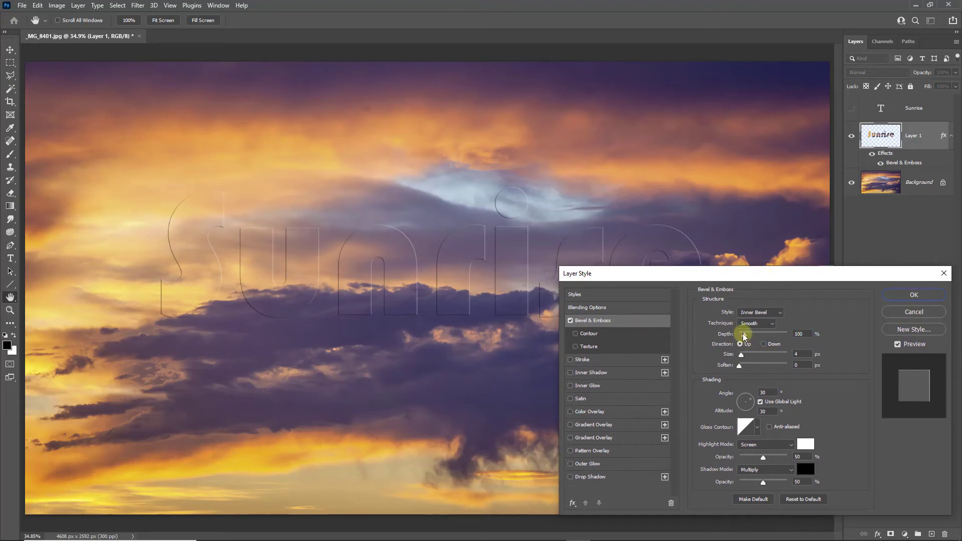
left_click_drag(741, 334, 751, 334)
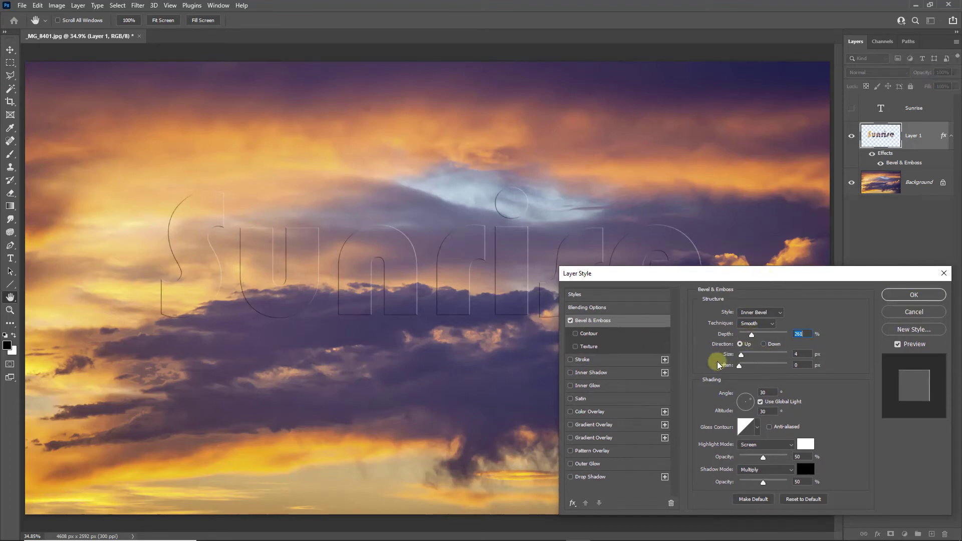
Add a light grey stroke and a drop shadow to the copied Sunrise letters
left_click(571, 359)
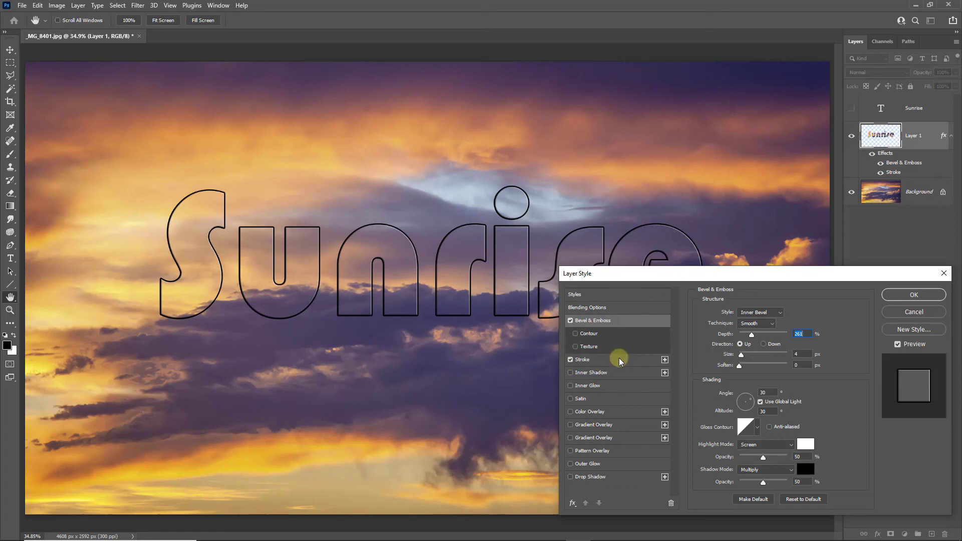
left_click(620, 358)
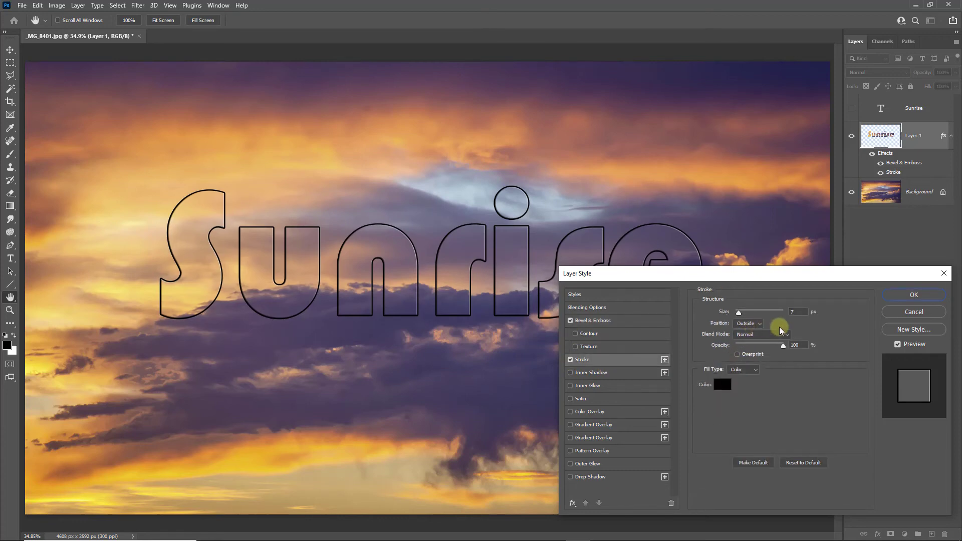
left_click(721, 384)
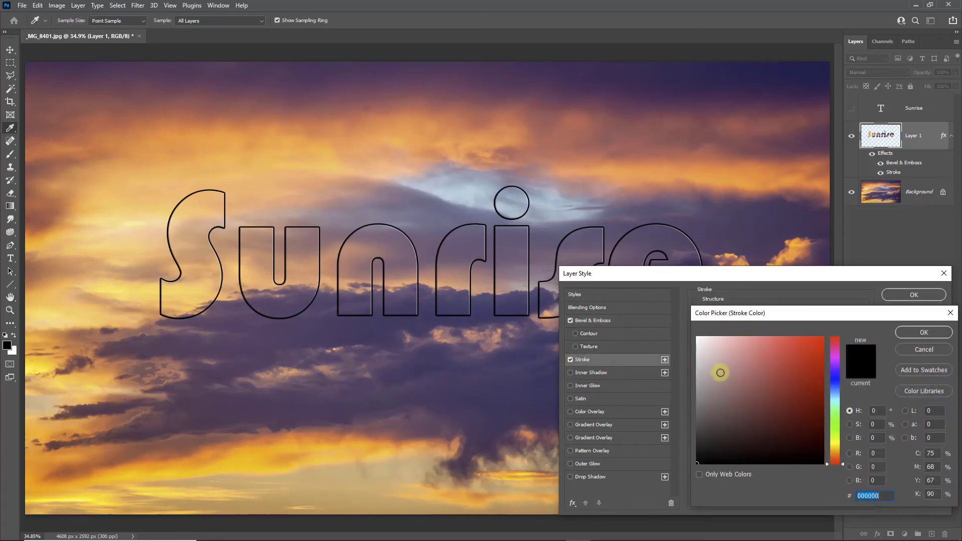
left_click(696, 351)
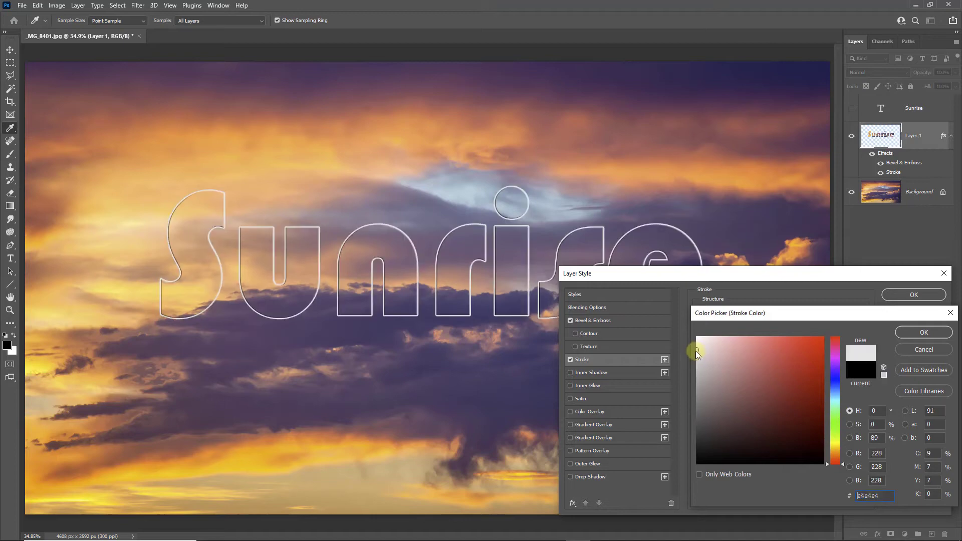
left_click(698, 355)
left_click(906, 333)
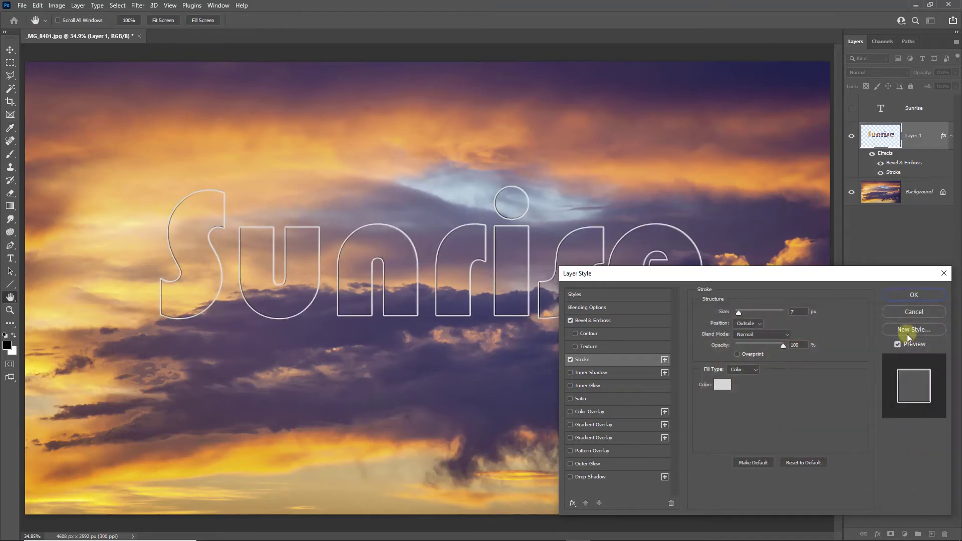
left_click(570, 477)
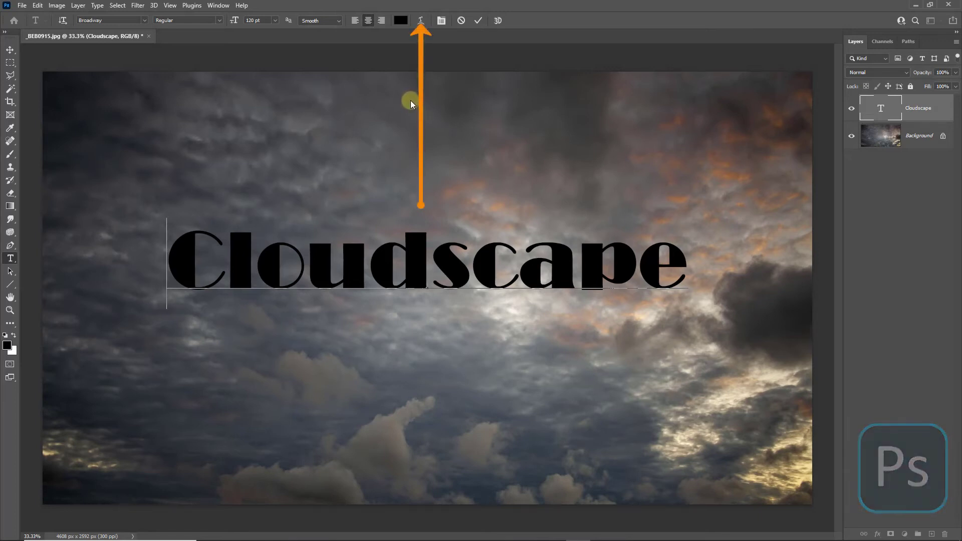
Try a horizontal Flag warp on the Cloudscape text with Bend +23%, Horizontal Distortion -24% and Vertical Distortion -7%, and discard it
left_click(421, 21)
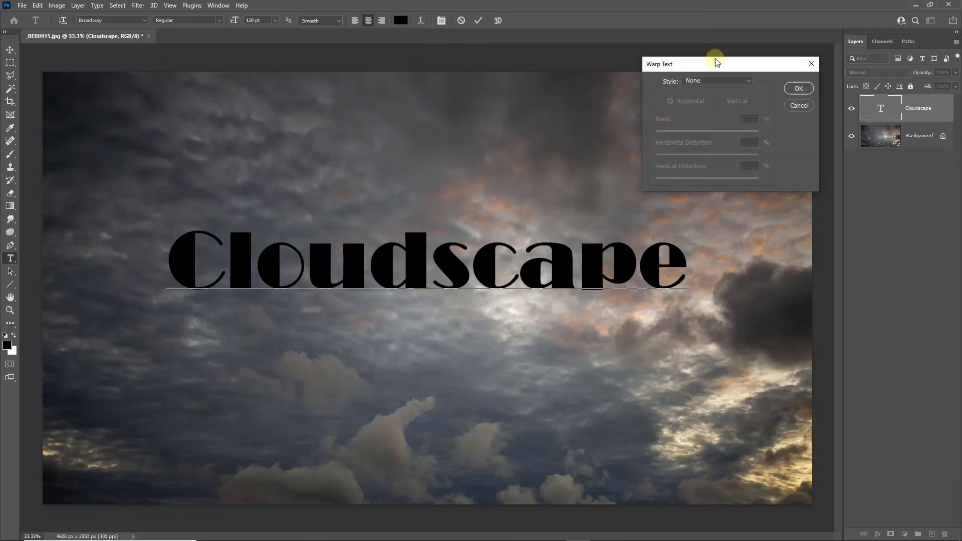
left_click_drag(706, 65, 667, 51)
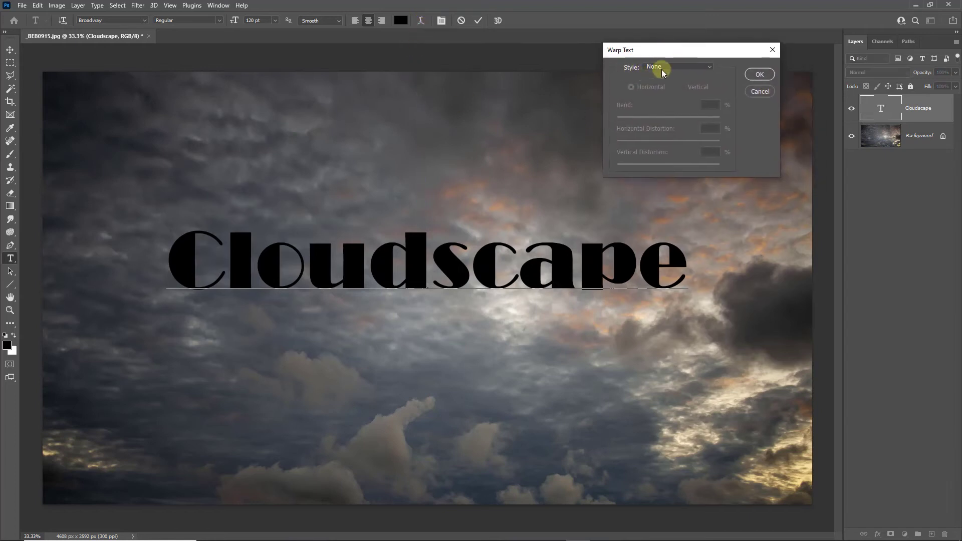
left_click(707, 67)
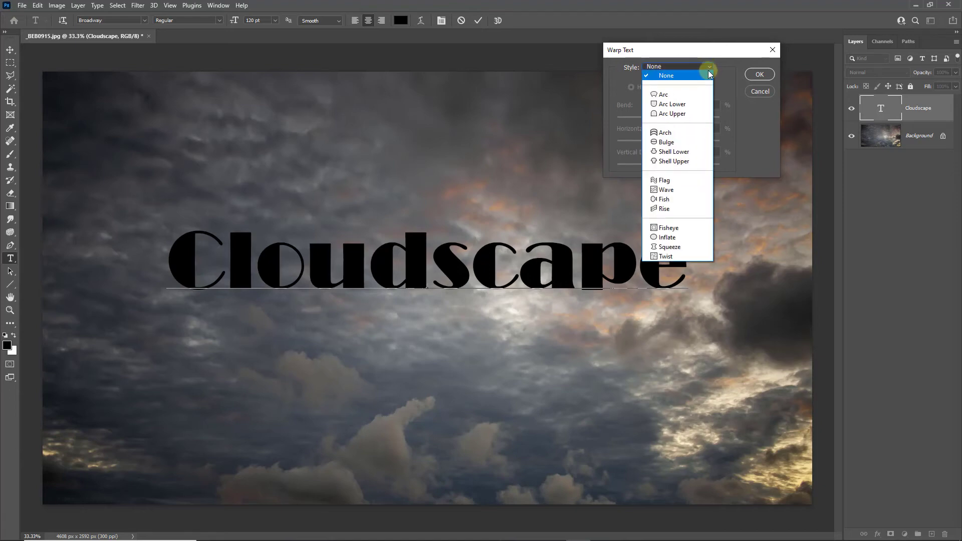
left_click(672, 181)
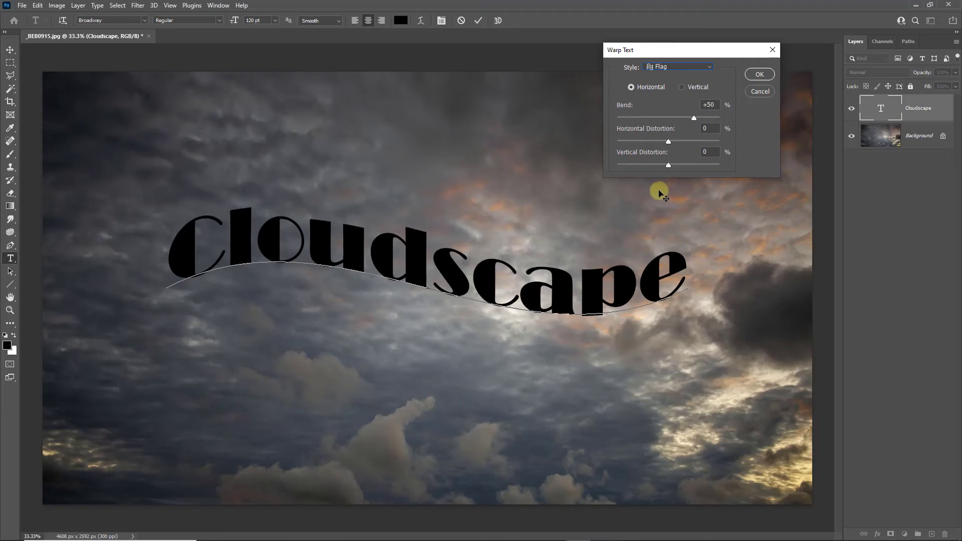
left_click_drag(693, 118, 655, 142)
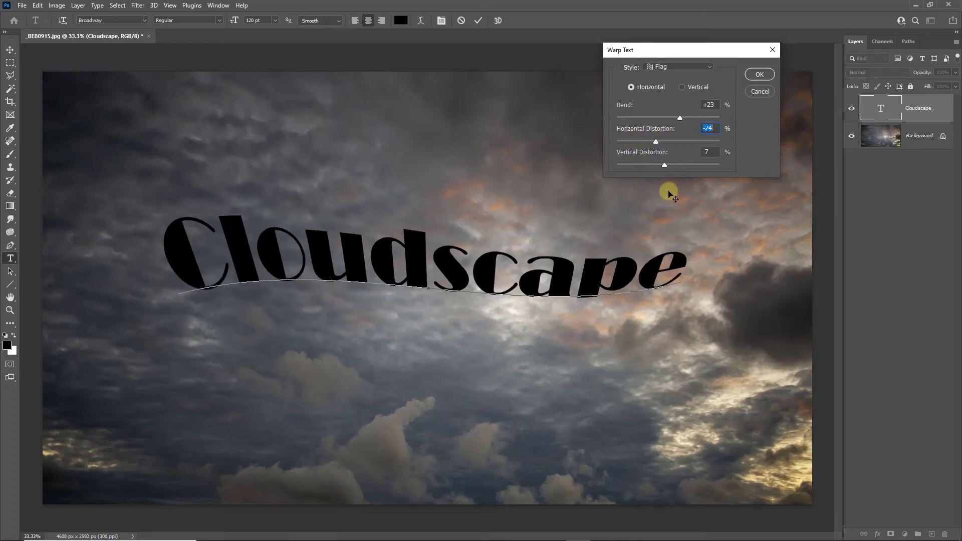
left_click(758, 92)
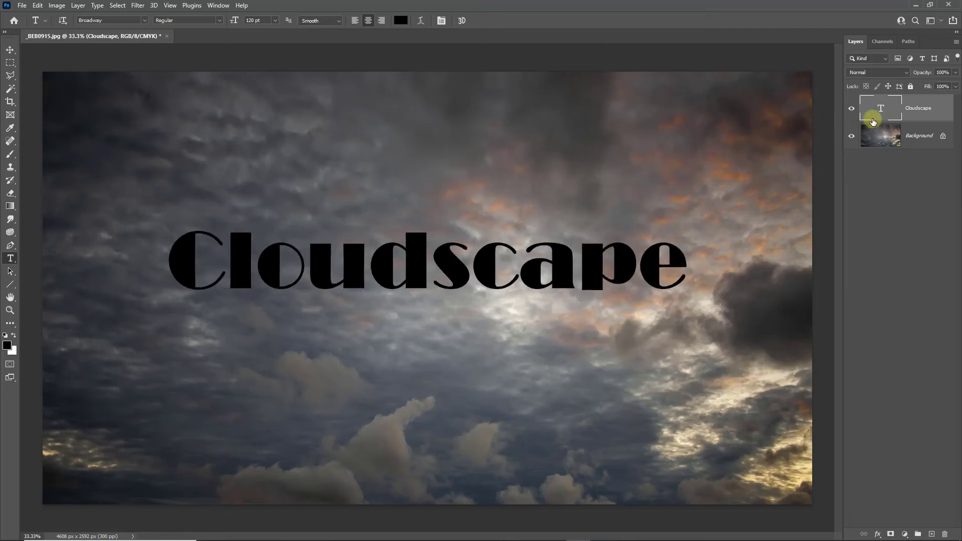
Rasterize the Cloudscape text and custom-warp it, raising the upper-right corner, pulling the lower-left corner down and outward, and bowing the left edge outward
right_click(922, 109)
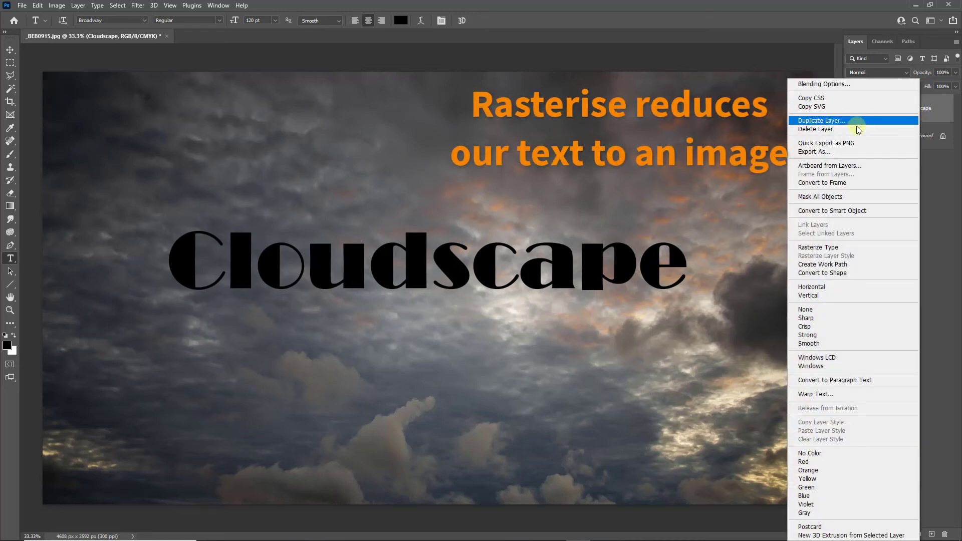
left_click(816, 248)
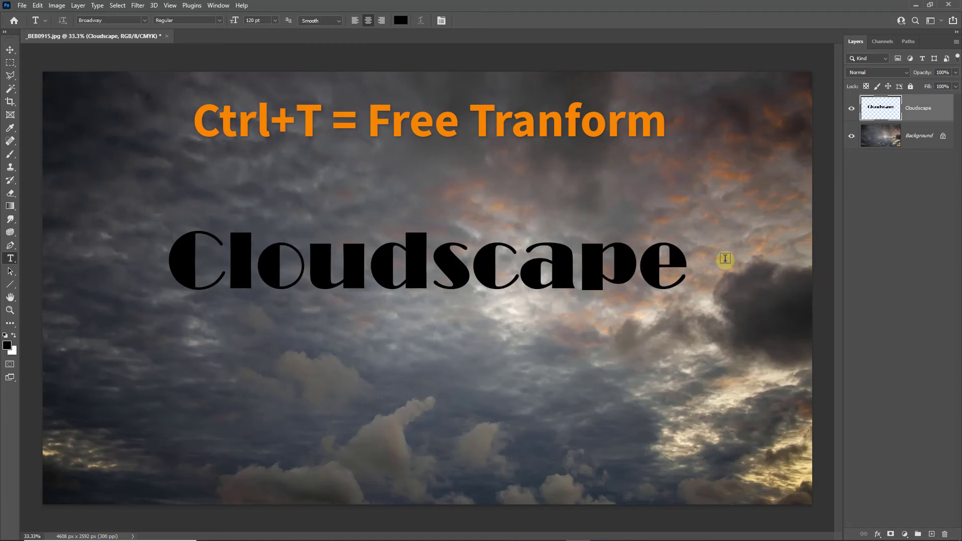
key("ctrl+t")
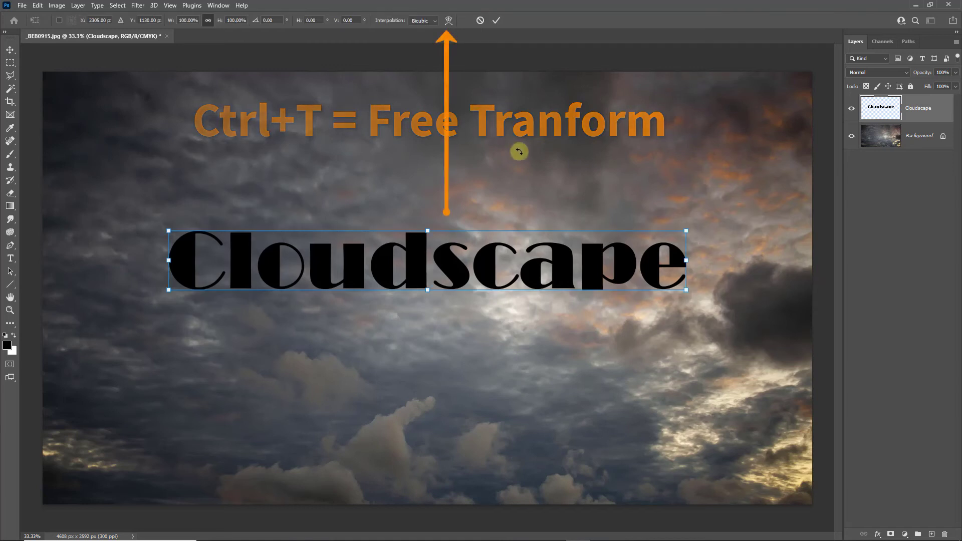
left_click(448, 21)
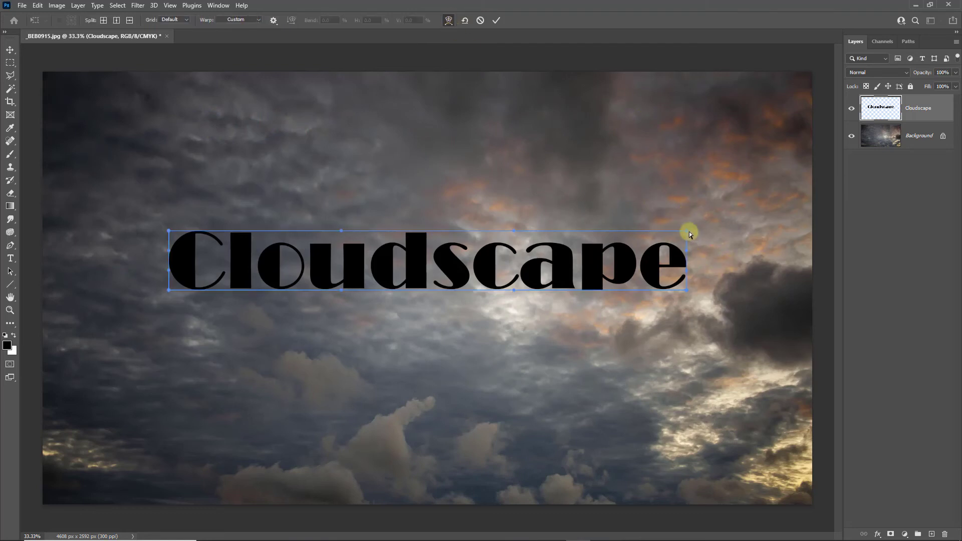
left_click_drag(687, 230, 717, 149)
left_click_drag(169, 291, 97, 419)
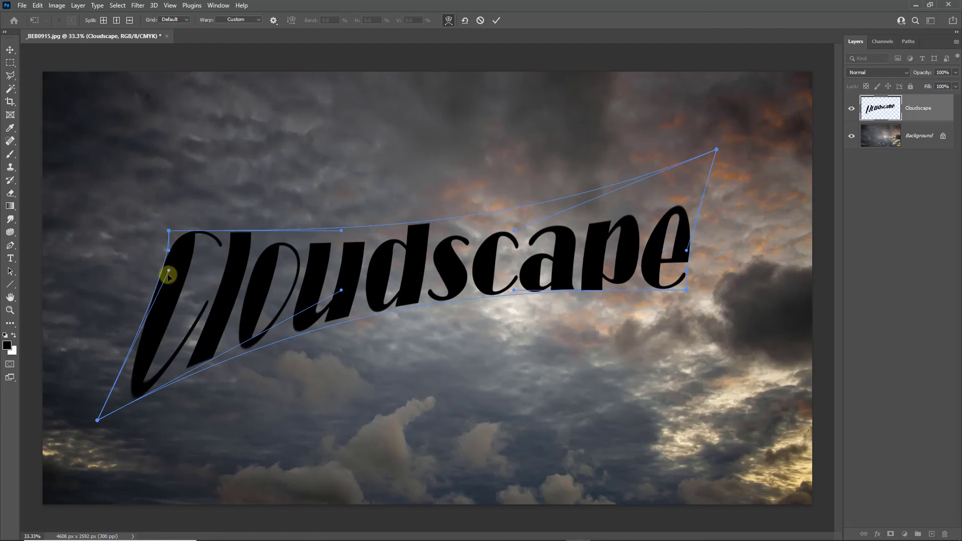
left_click_drag(169, 271, 71, 279)
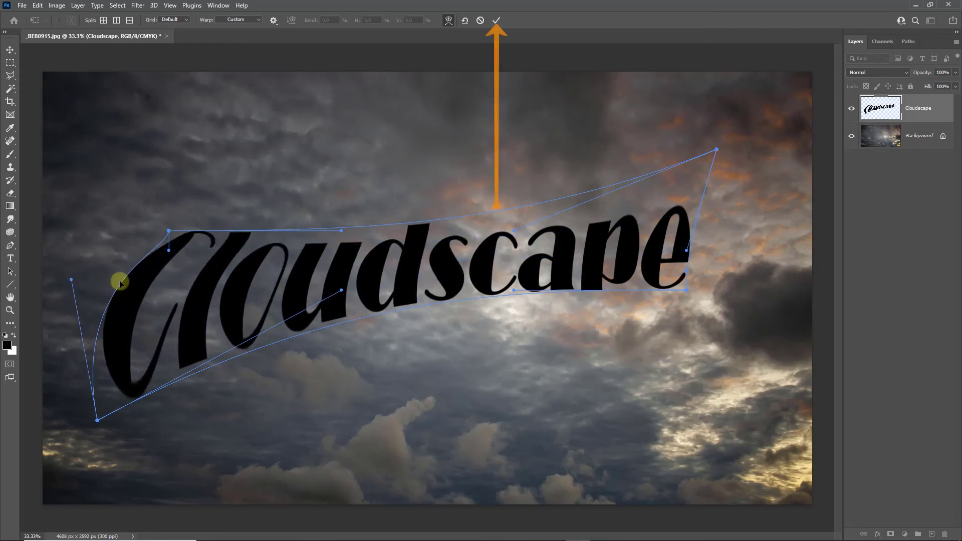
left_click(496, 20)
key("t")
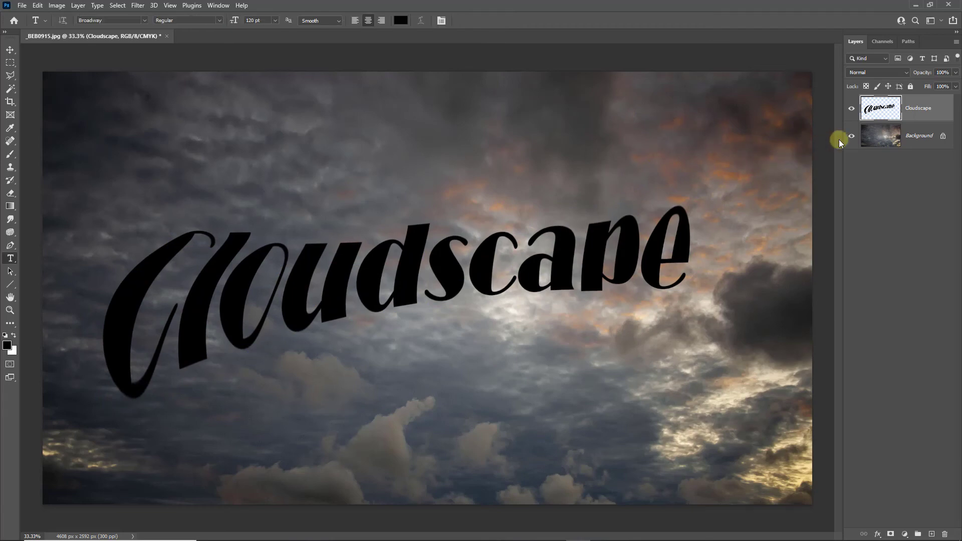
Load the warped Cloudscape letters as a selection, hide their layer, and copy that area of the Background photo to a new layer
left_click(882, 107, "ctrl")
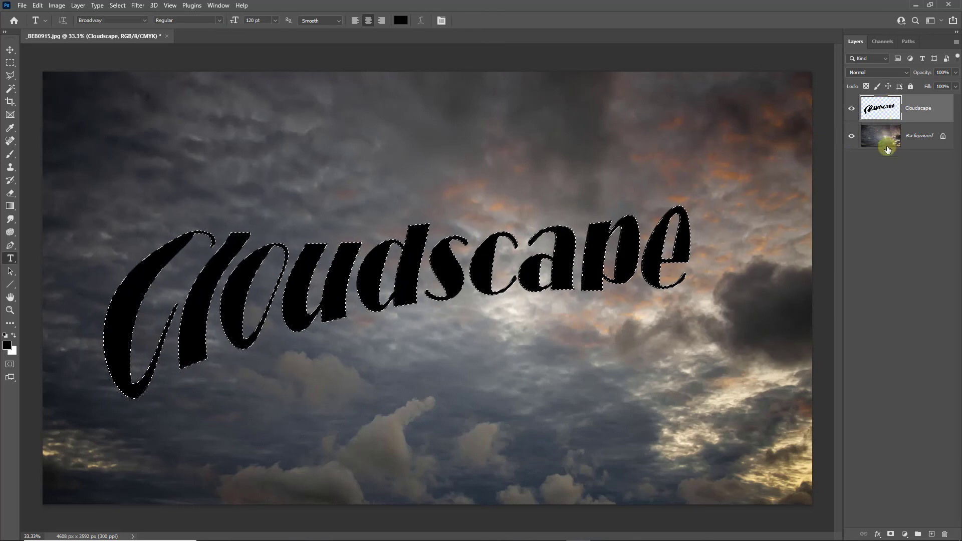
left_click(850, 107)
left_click(877, 132)
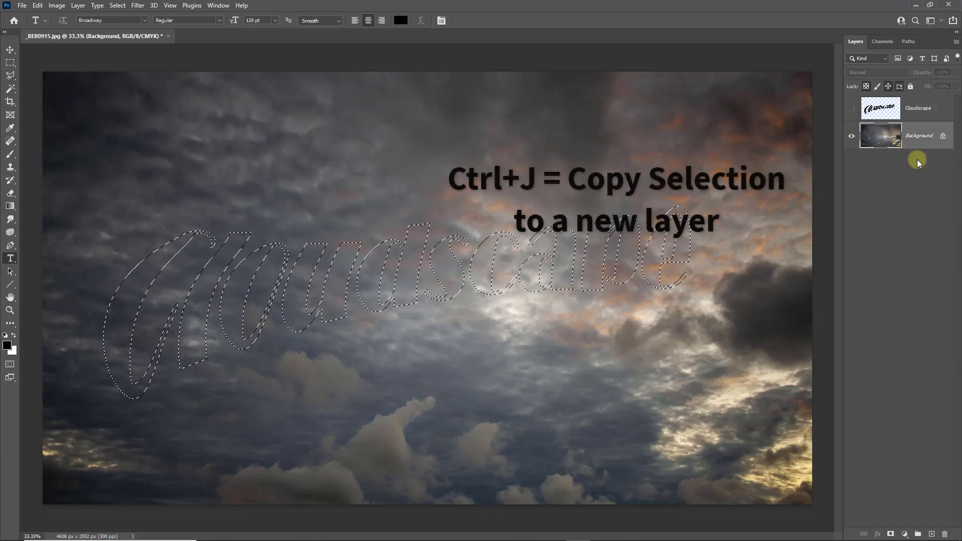
key("ctrl+j")
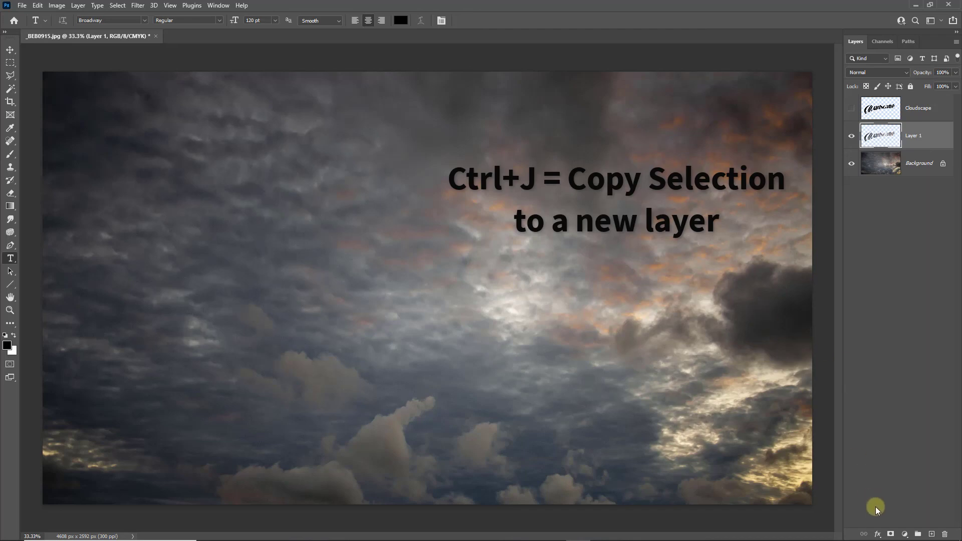
Give the copied photo letters a smooth Emboss bevel with 1000% depth and 0 px size, keeping the lettering in view
left_click(877, 534)
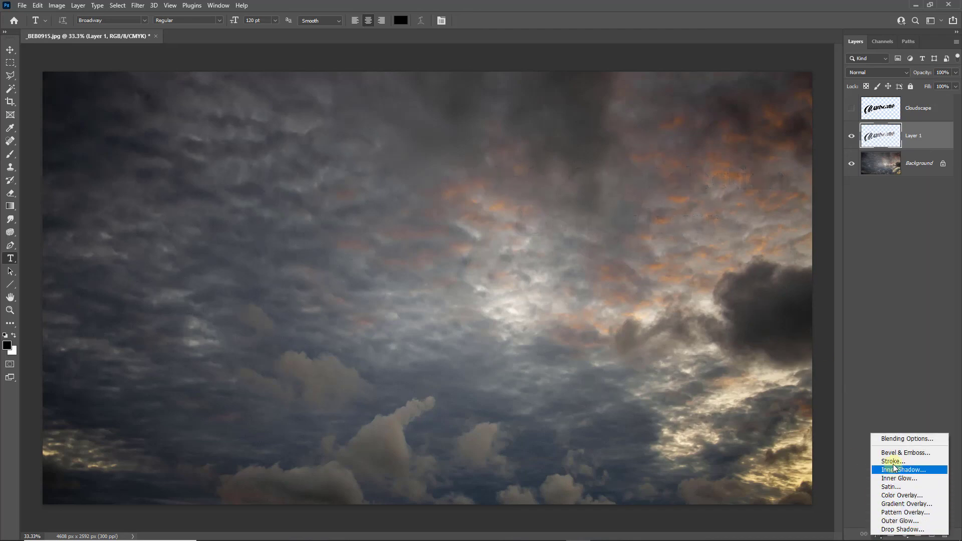
left_click(907, 440)
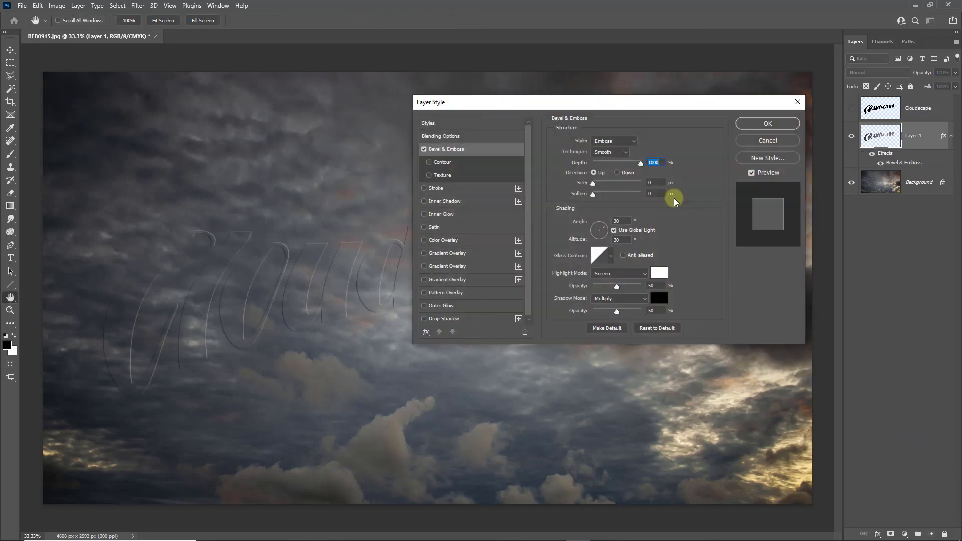
mouse_move(578, 98)
left_mouse_down()
mouse_move(630, 93)
mouse_move(743, 24)
left_mouse_up()
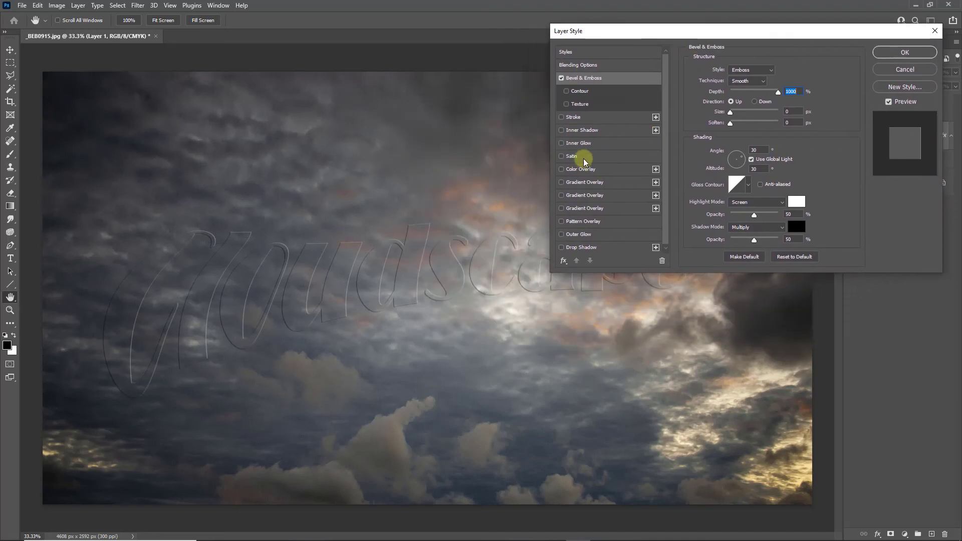
Add an orange stroke and a black Multiply drop shadow with 91% opacity, 15 px distance and 51 px size, and apply the layer style
left_click(561, 117)
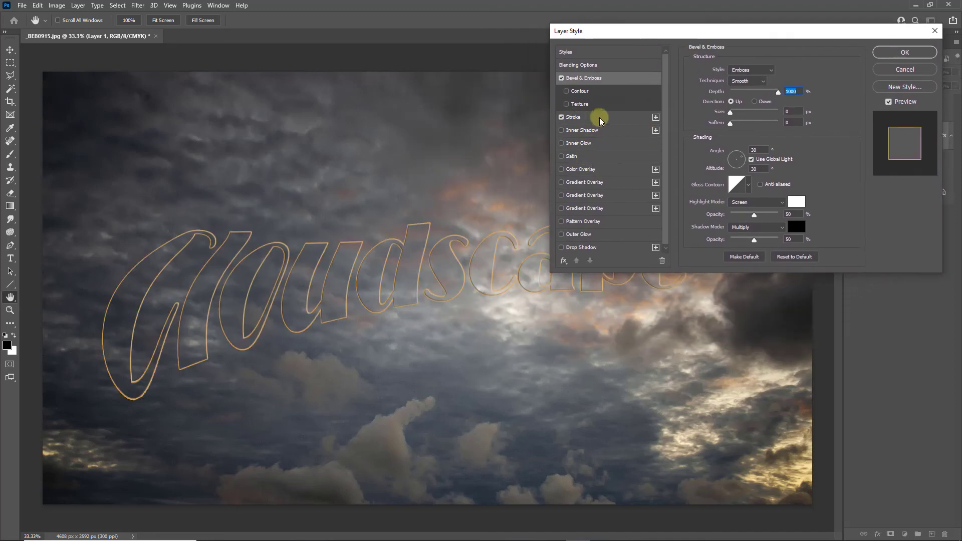
left_click(599, 117)
left_click(562, 248)
left_click(606, 247)
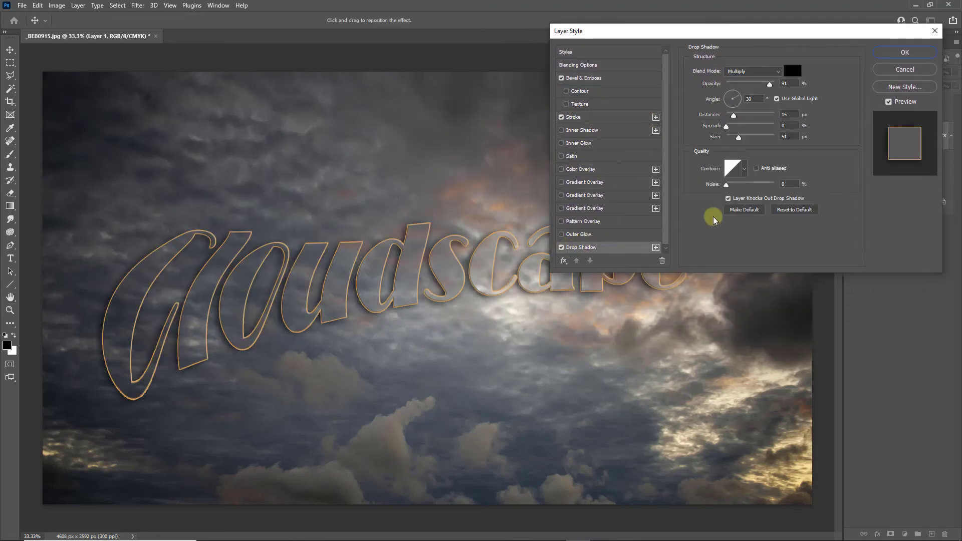
left_click(904, 53)
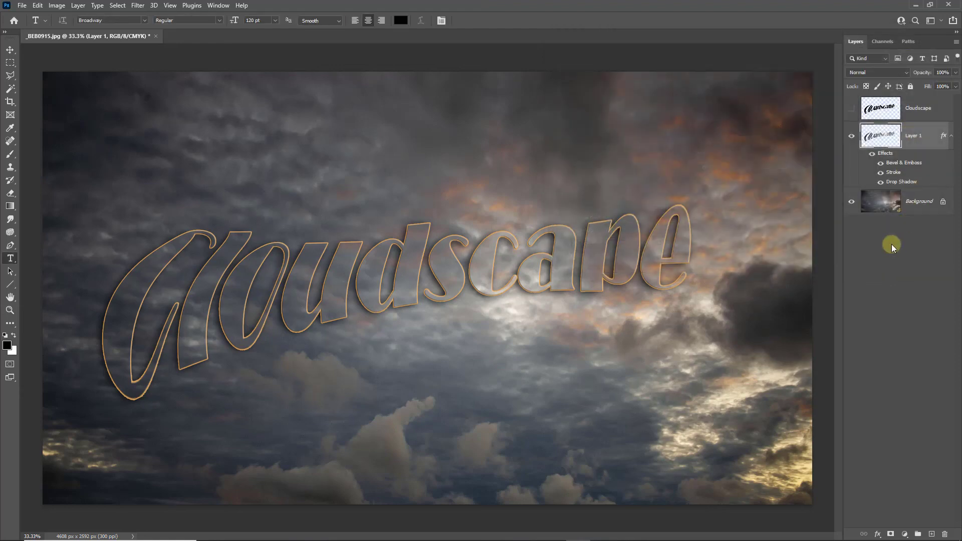